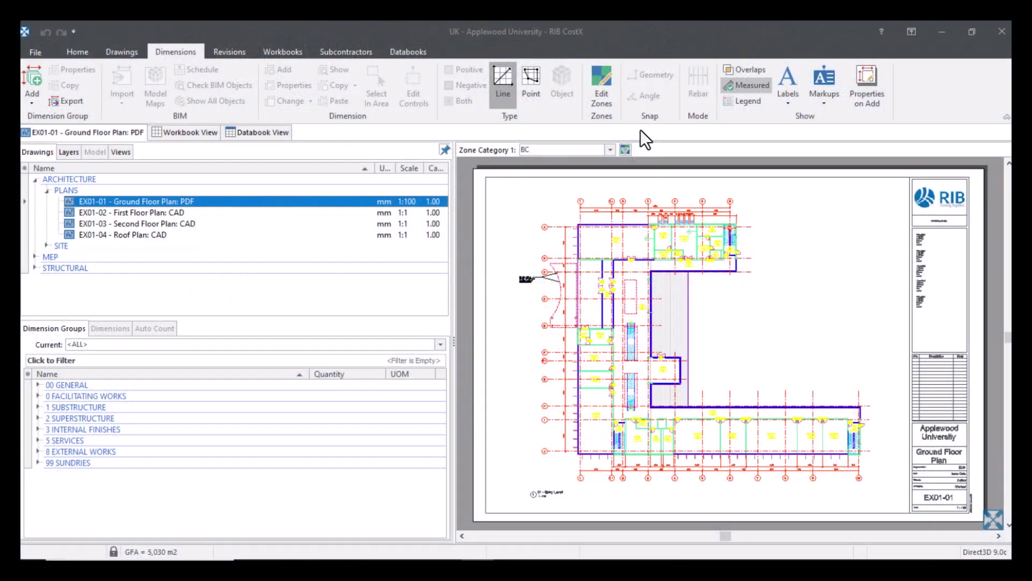
- Set the dimension labels in the Drawings options to "Dimension Name, Quantity and Unit"
click(183, 54)
click(44, 47)
click(98, 505)
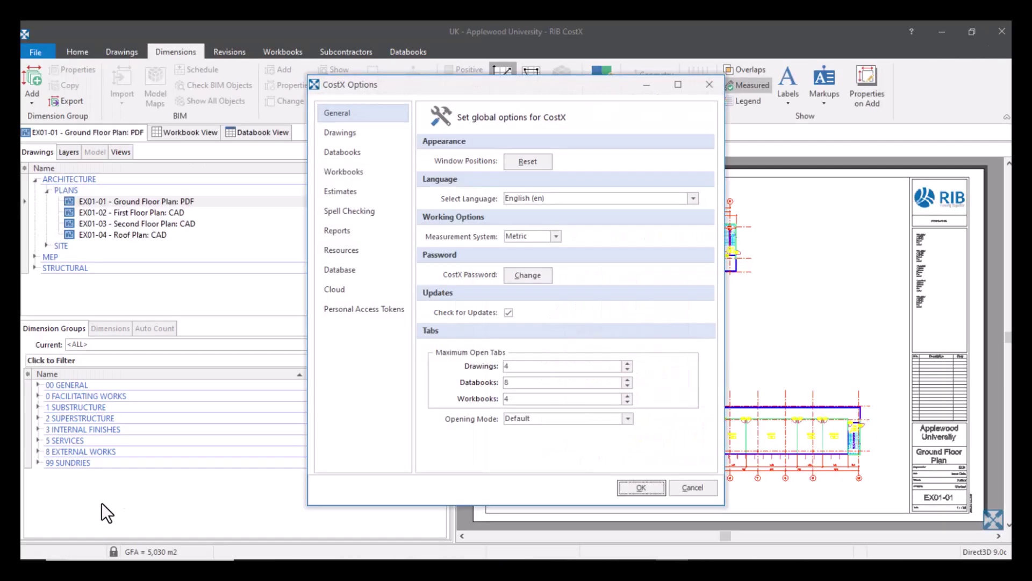
click(361, 138)
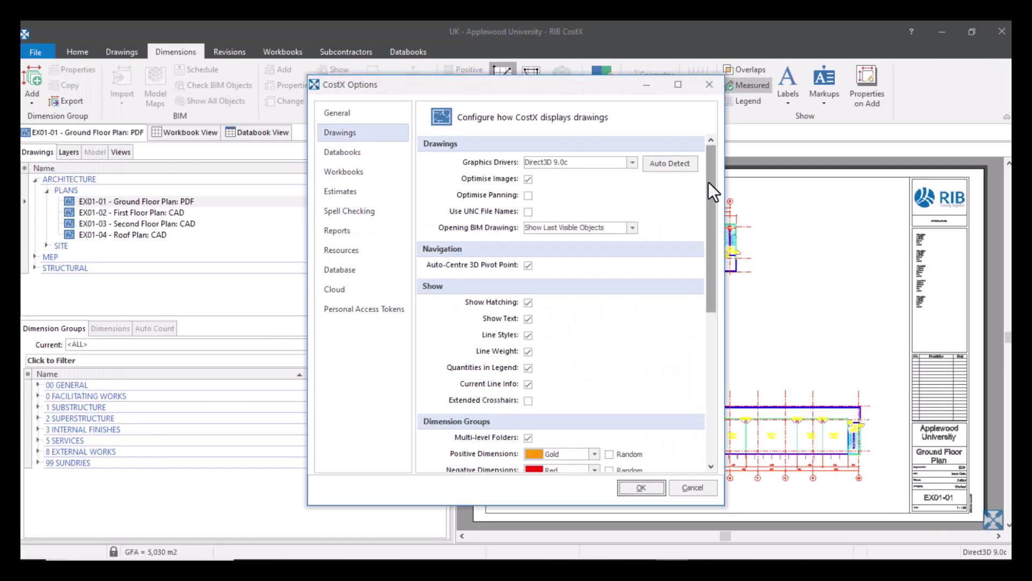
drag(709, 182, 722, 330)
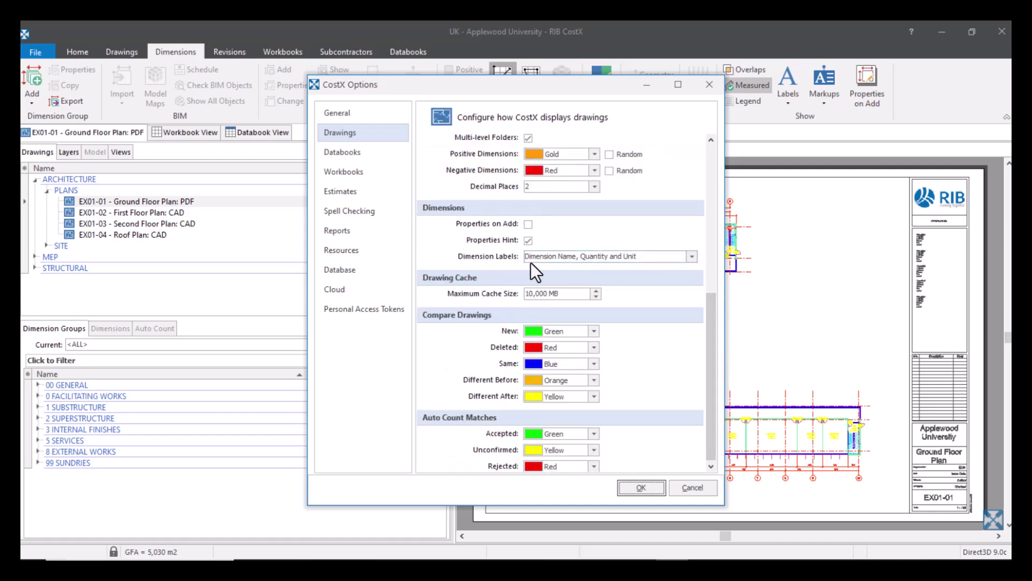
click(692, 257)
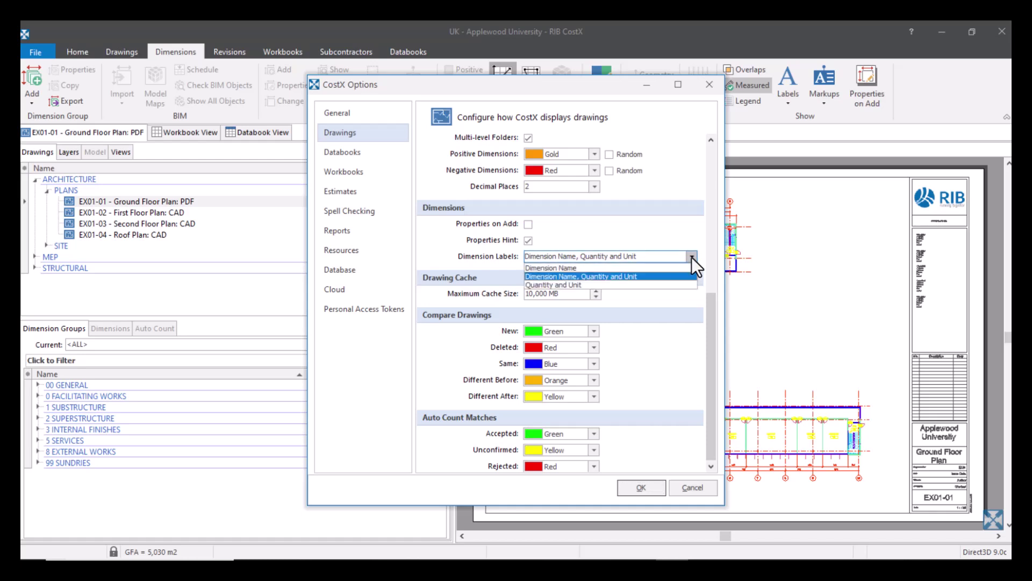
click(650, 277)
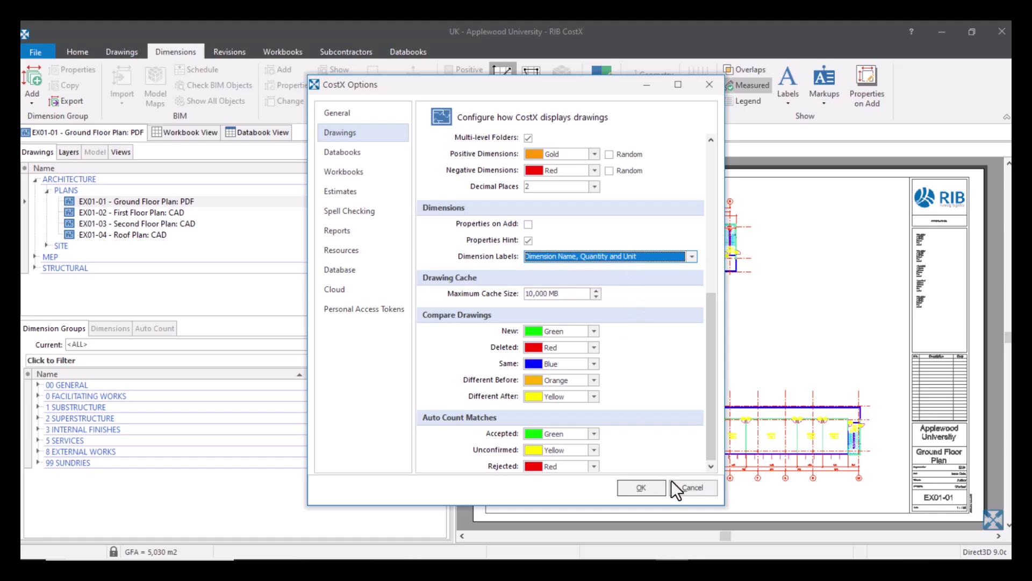
click(640, 488)
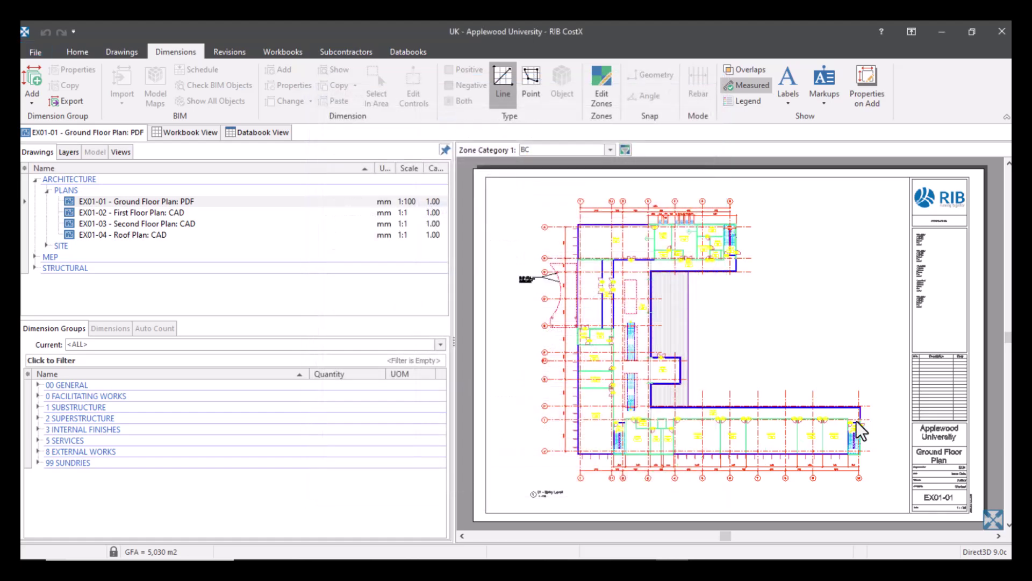
- Make the Conference dimension group under 00 GENERAL\ROOMS current and measure the area of conference room 103 on the ground floor plan
click(37, 385)
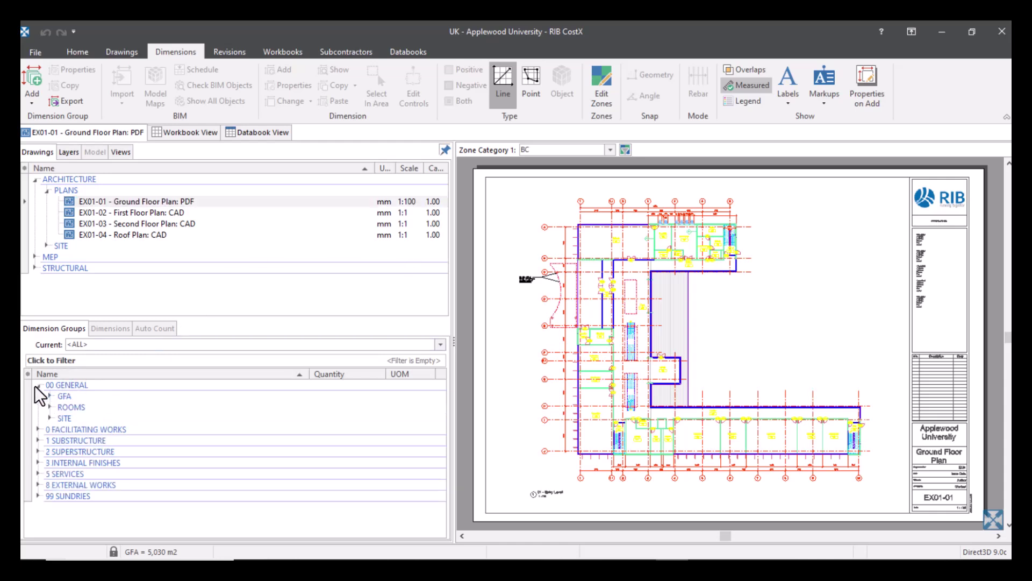
click(48, 404)
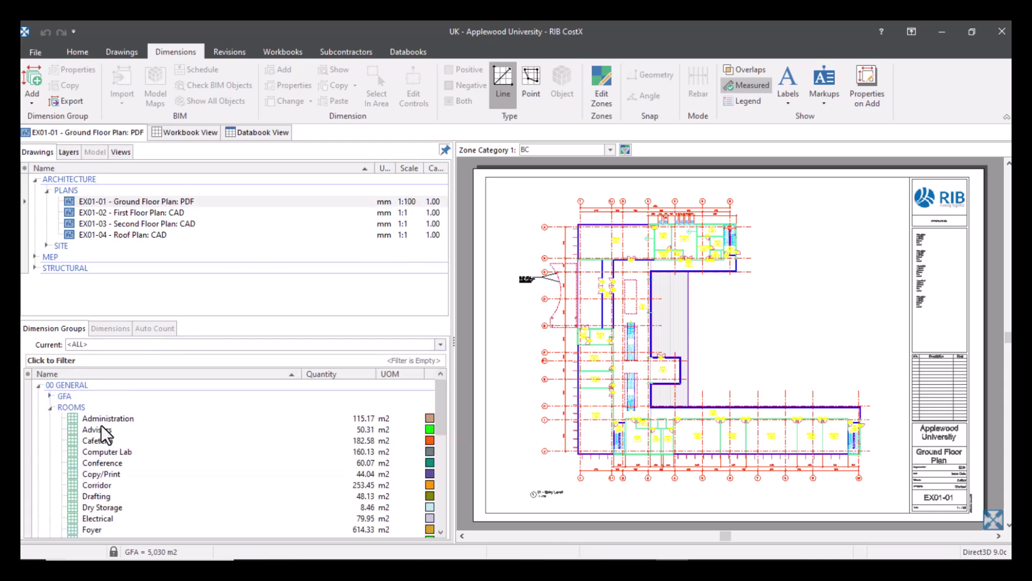
click(109, 464)
double_click(110, 466)
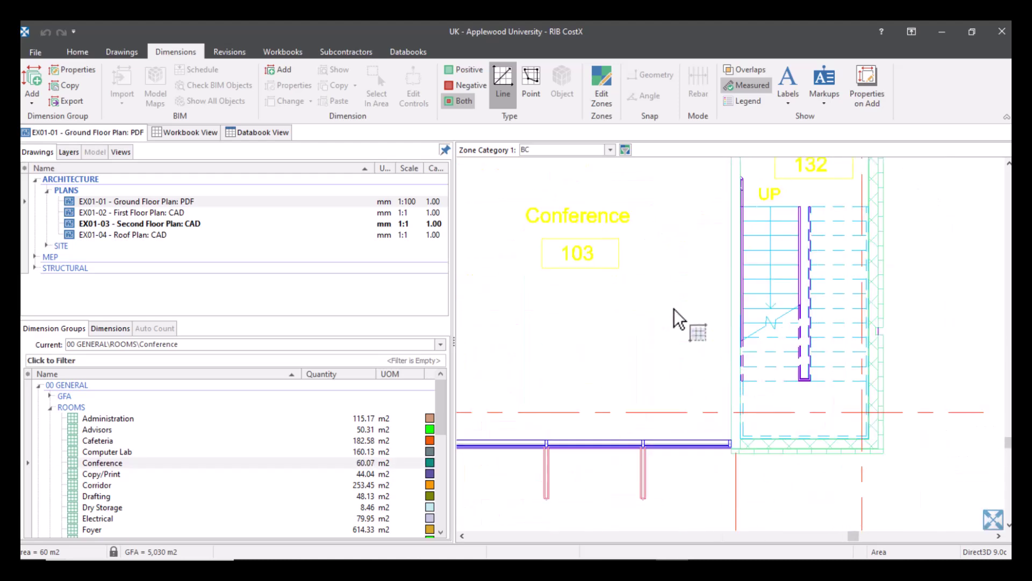
scroll(766, 414, down, 2)
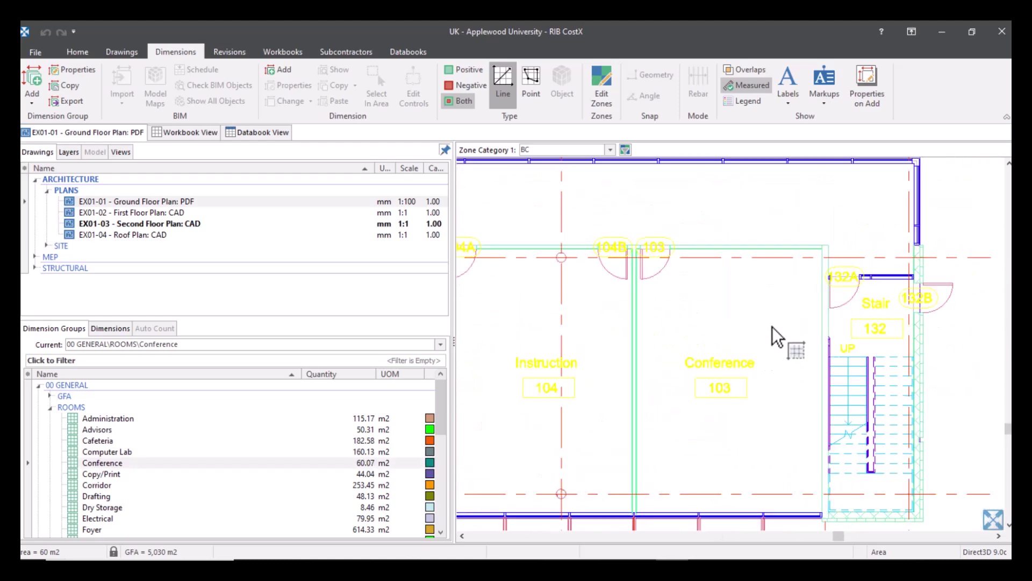
click(804, 298)
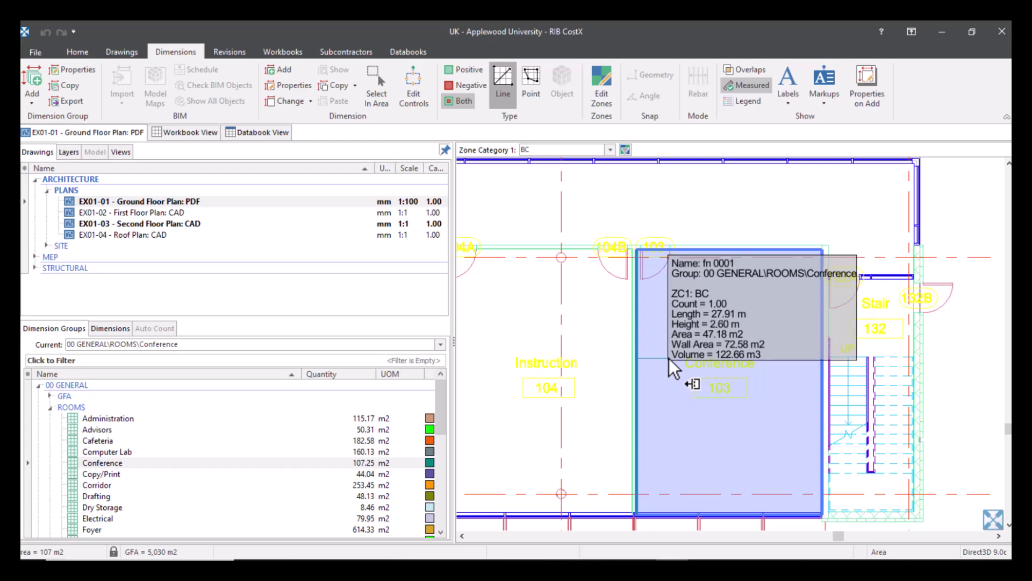
- Examine the properties hint of the area measured in conference room 103
click(383, 465)
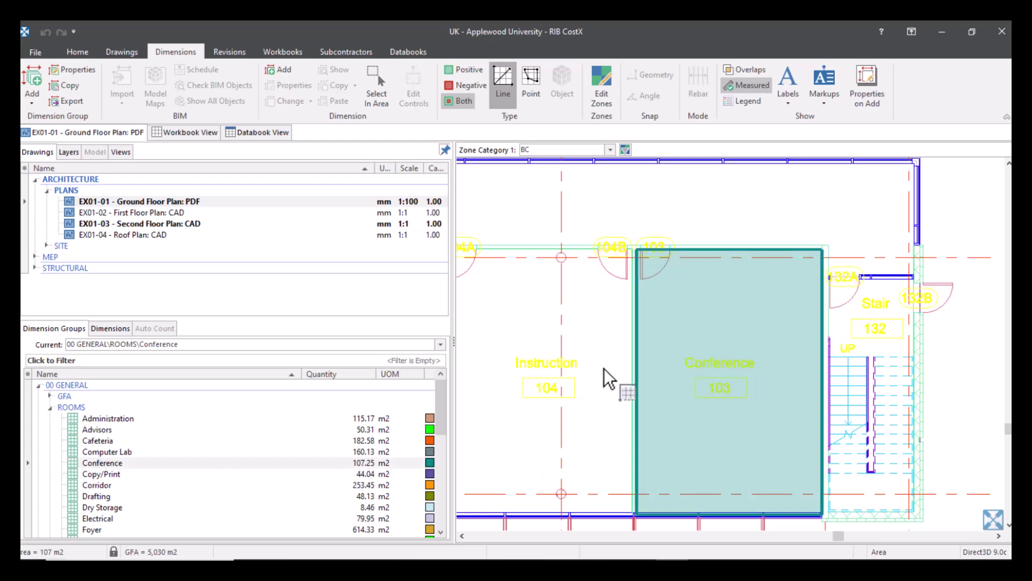
click(705, 327)
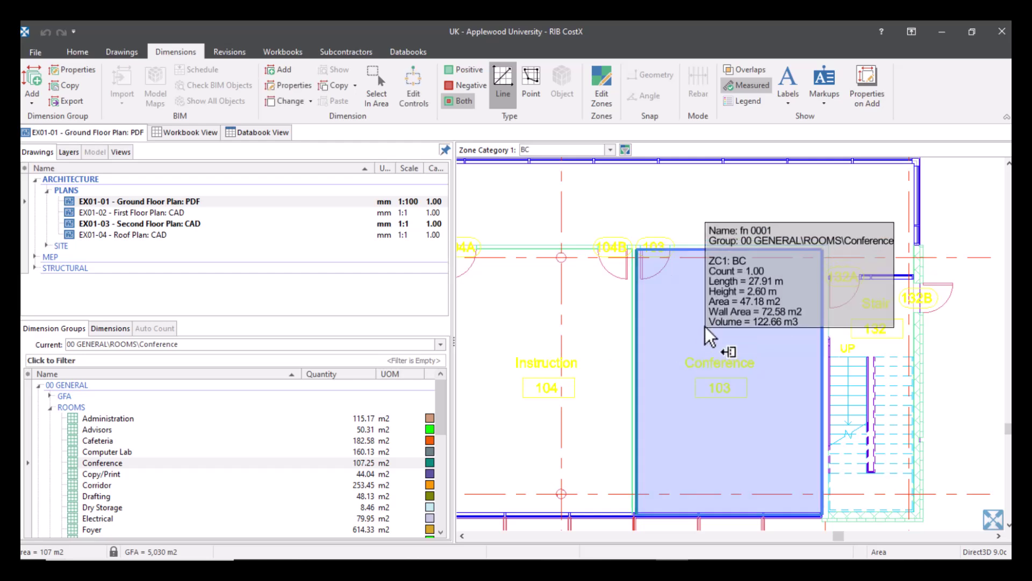
key(Escape)
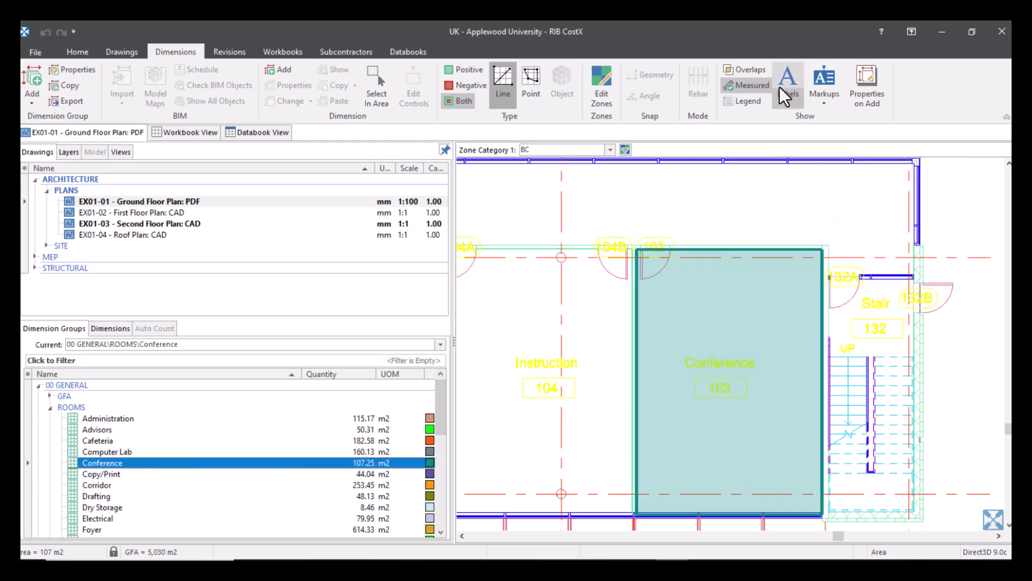
- Show the dimension labels on the drawing and examine conference room 103's label at different zoom levels
click(795, 72)
click(779, 385)
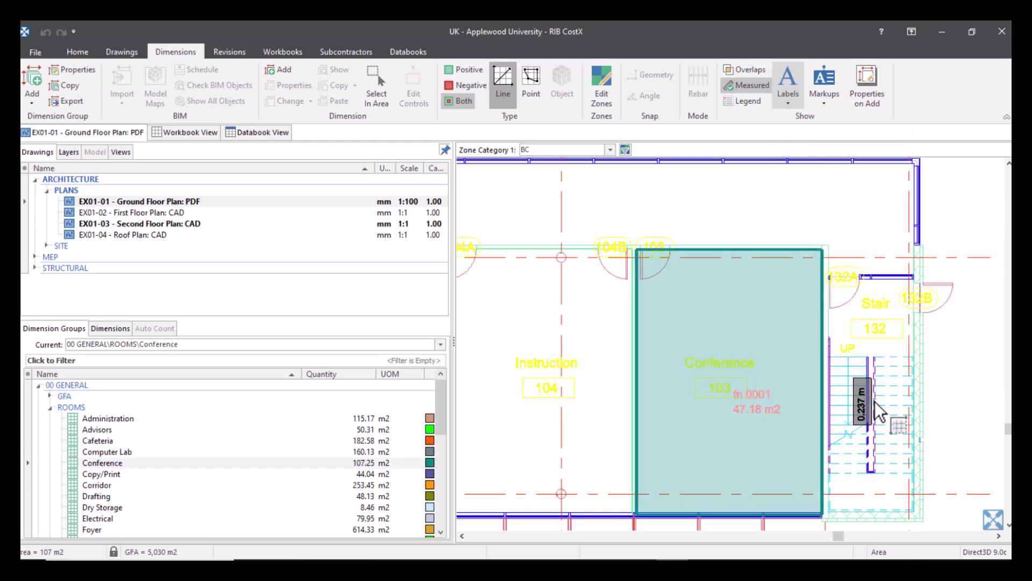
scroll(729, 408, up, 3)
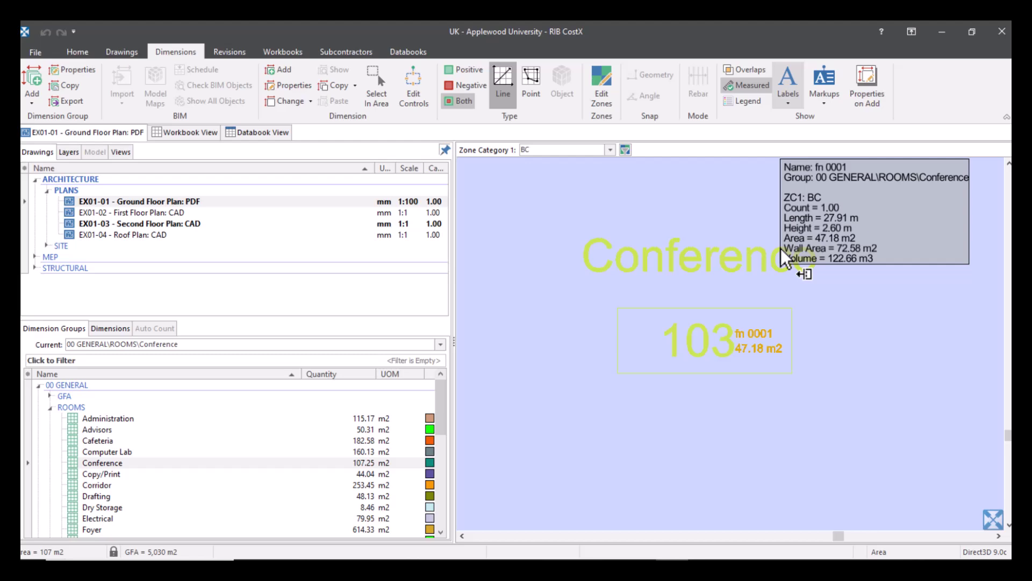
scroll(804, 274, down, 3)
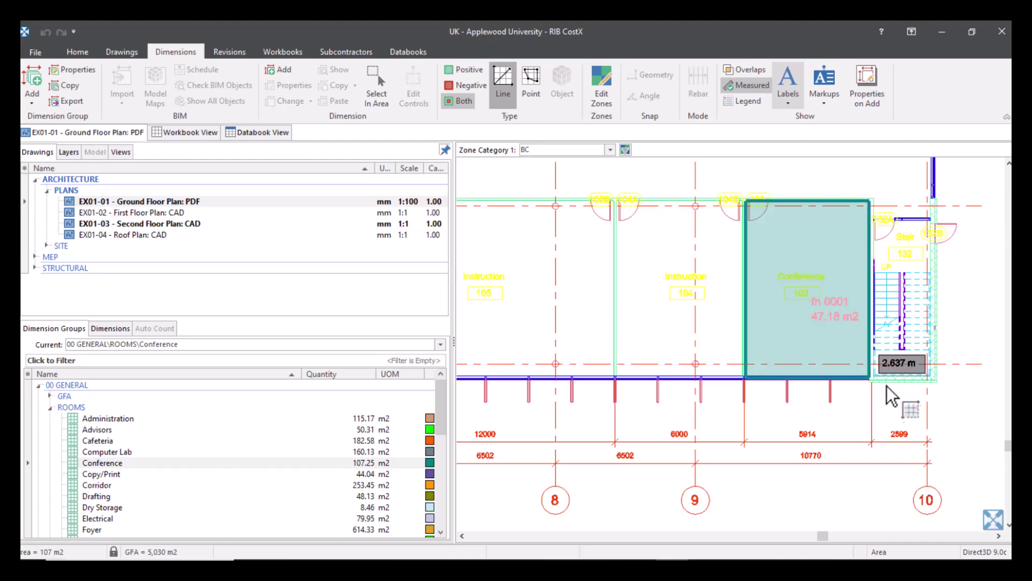
scroll(818, 299, up, 3)
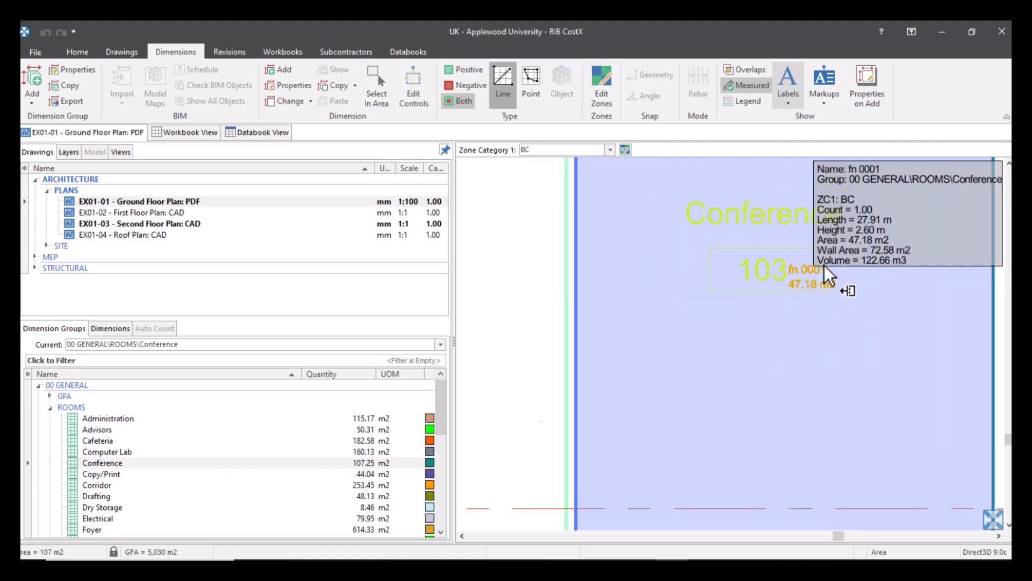
scroll(824, 265, down, 4)
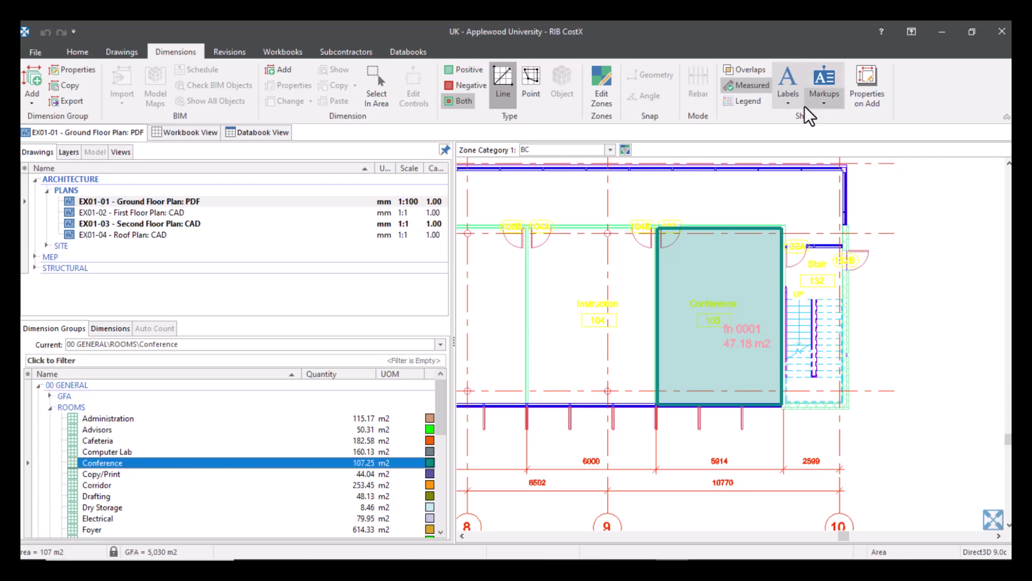
- Increase the dimension label size by one increment and decrease it again by one
click(789, 103)
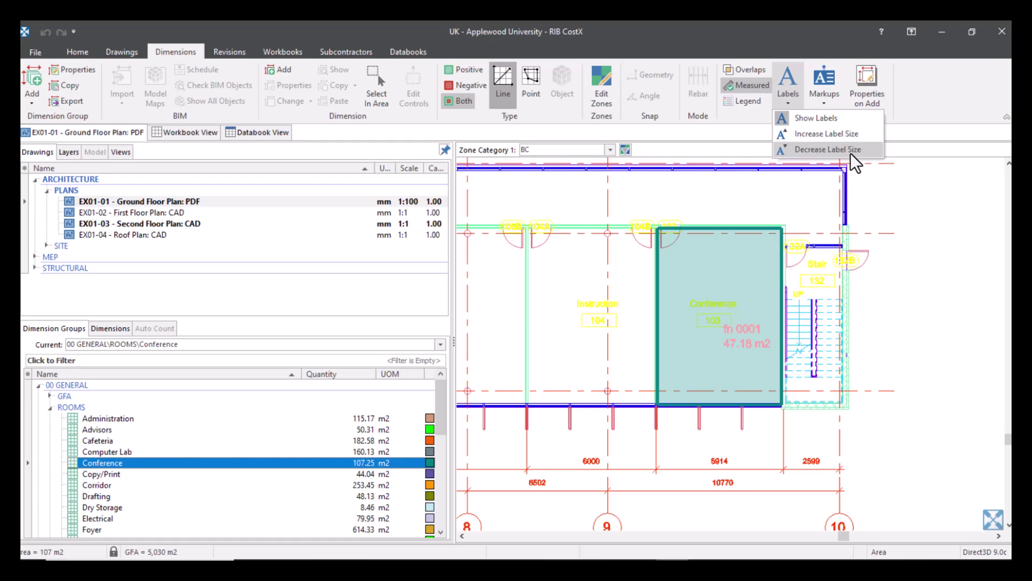
click(846, 137)
click(797, 111)
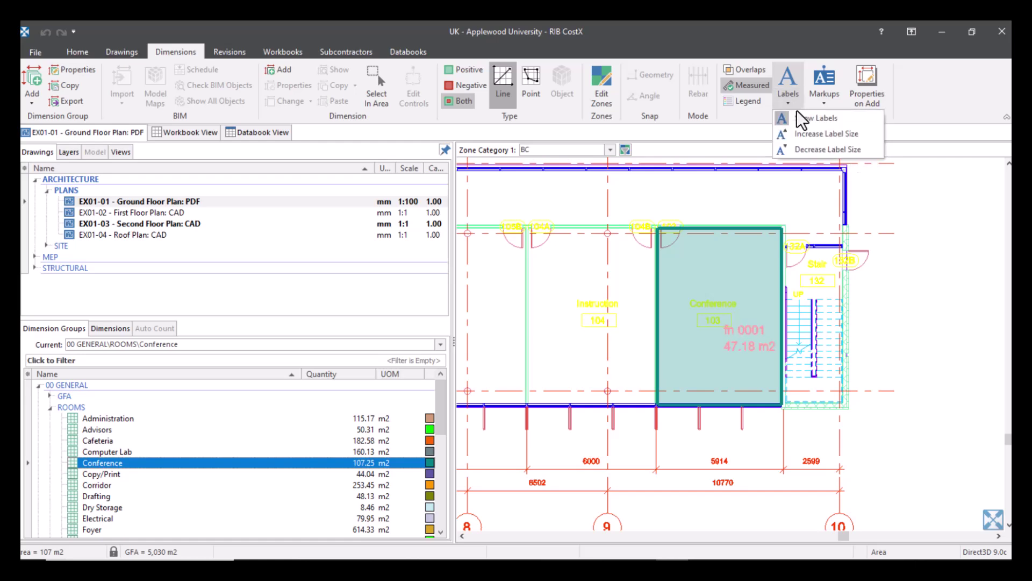
click(822, 151)
- Hide the dimension labels on the drawing
click(785, 98)
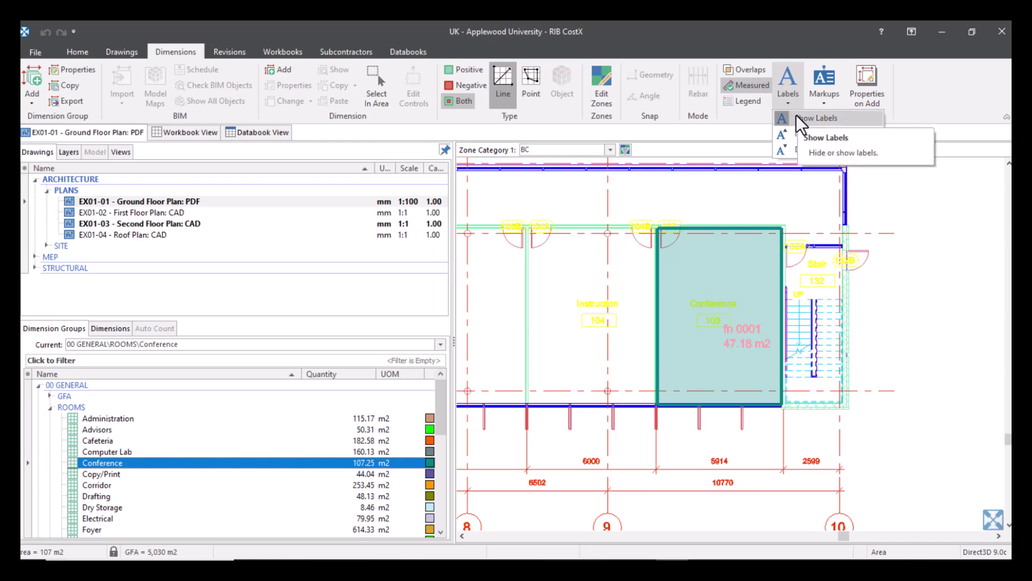
click(796, 117)
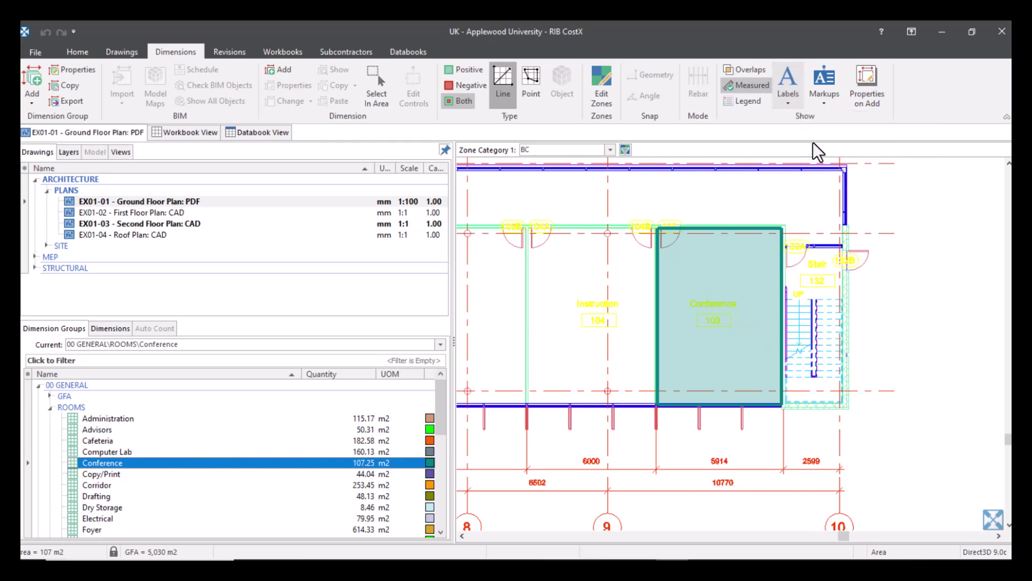
click(798, 70)
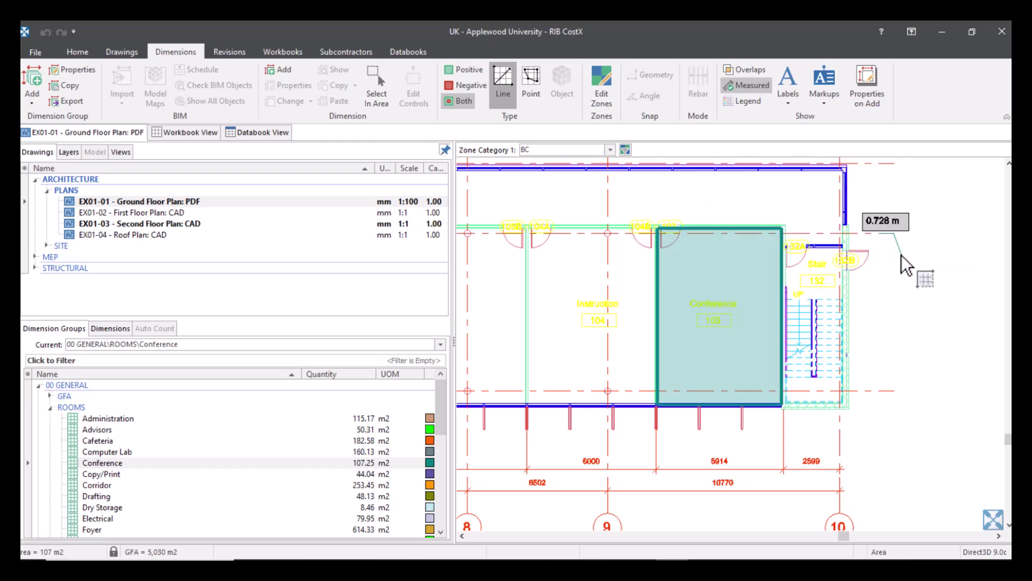
- Turn on markups and add the markup "What wall type is this?" to conference room 103's upper wall, placing its text above the room
scroll(900, 253, down, 2)
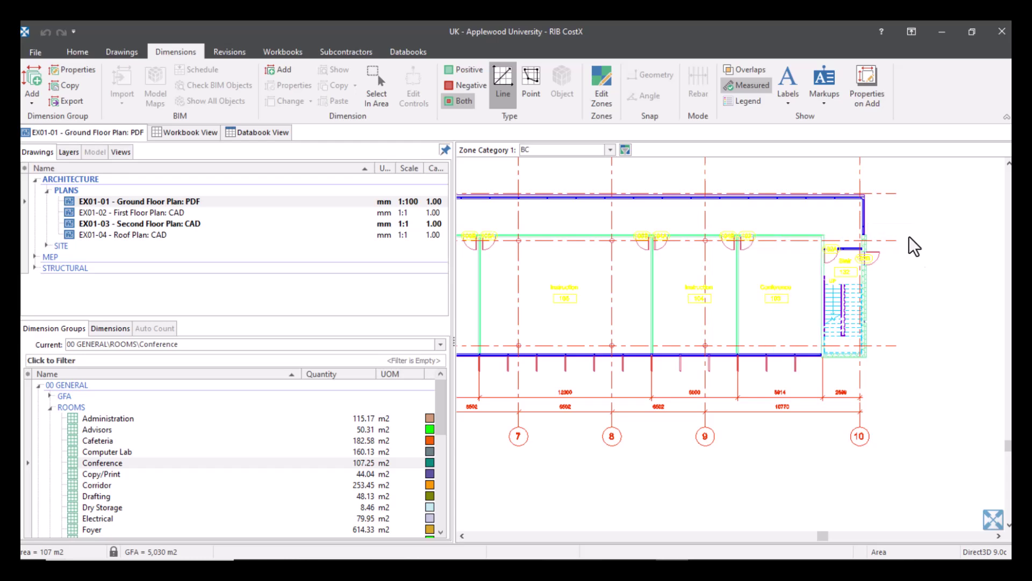
drag(909, 237, 863, 314)
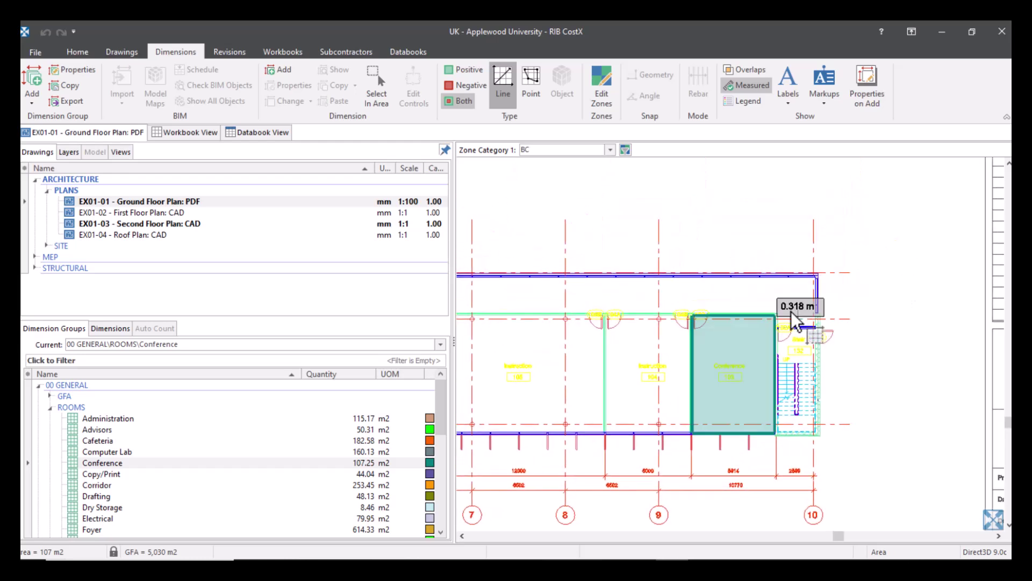
key(Escape)
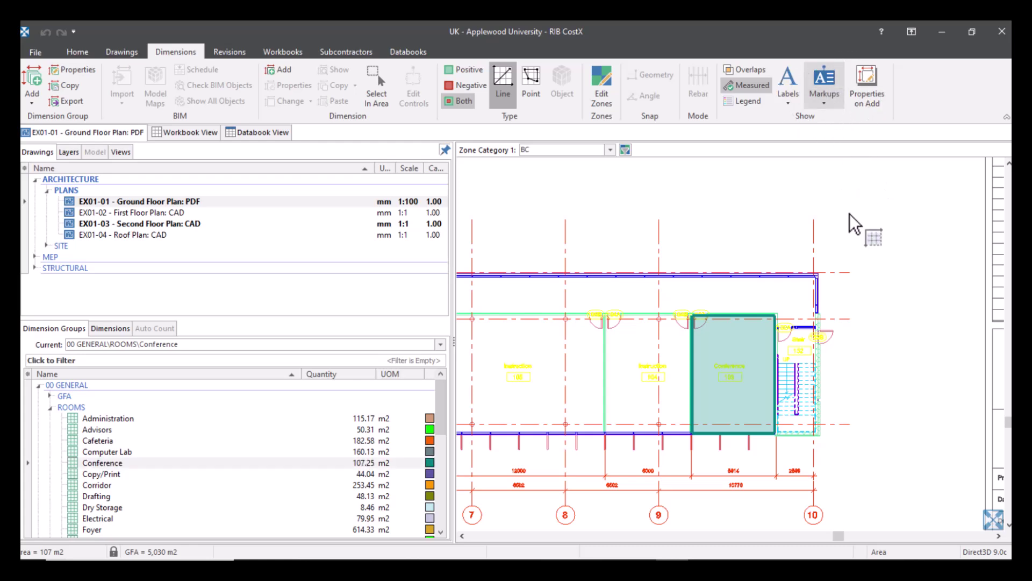
click(761, 322)
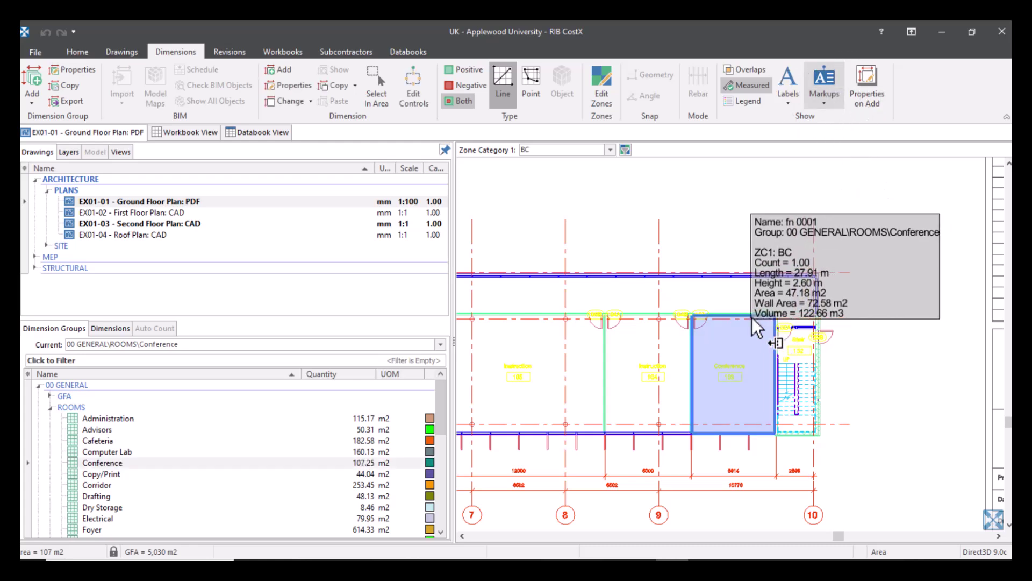
right_click(753, 317)
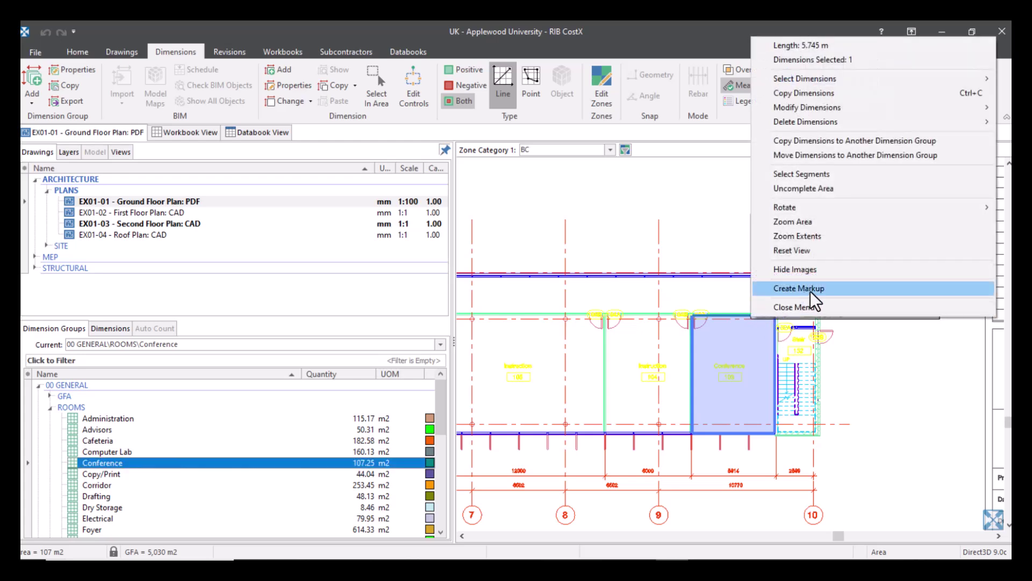
click(799, 289)
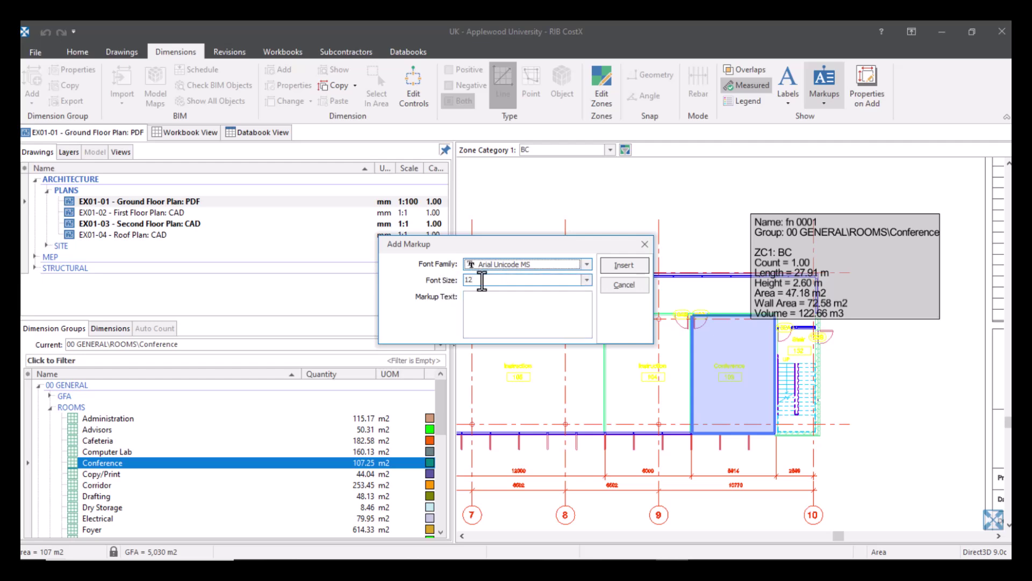
click(545, 312)
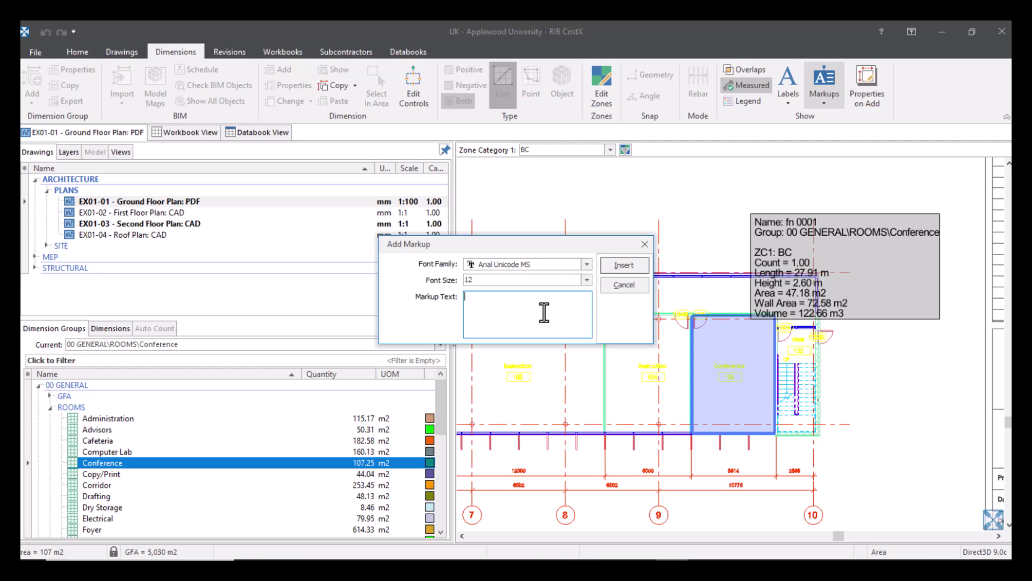
text(What wall type is this?)
click(614, 265)
click(750, 318)
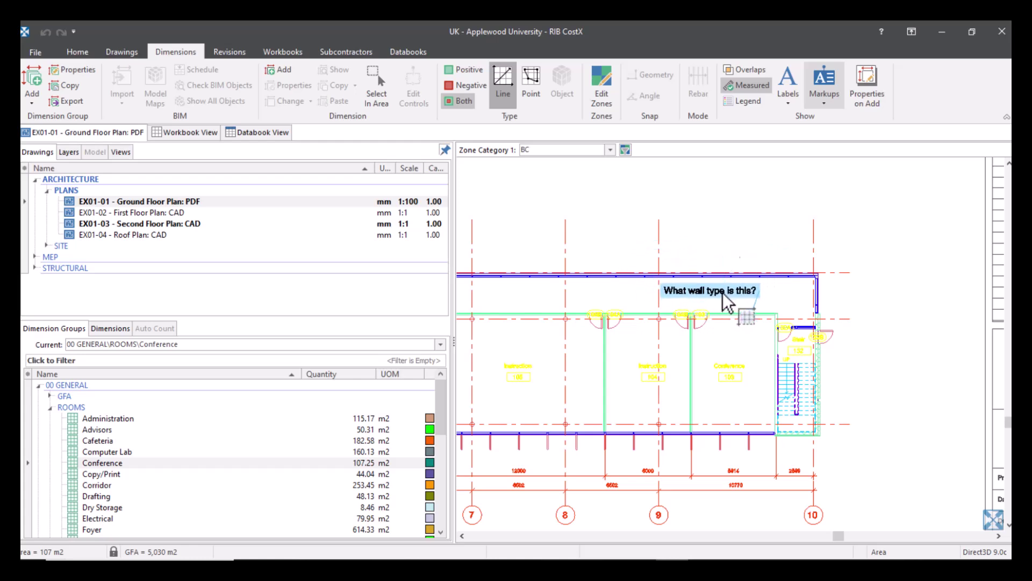
click(723, 292)
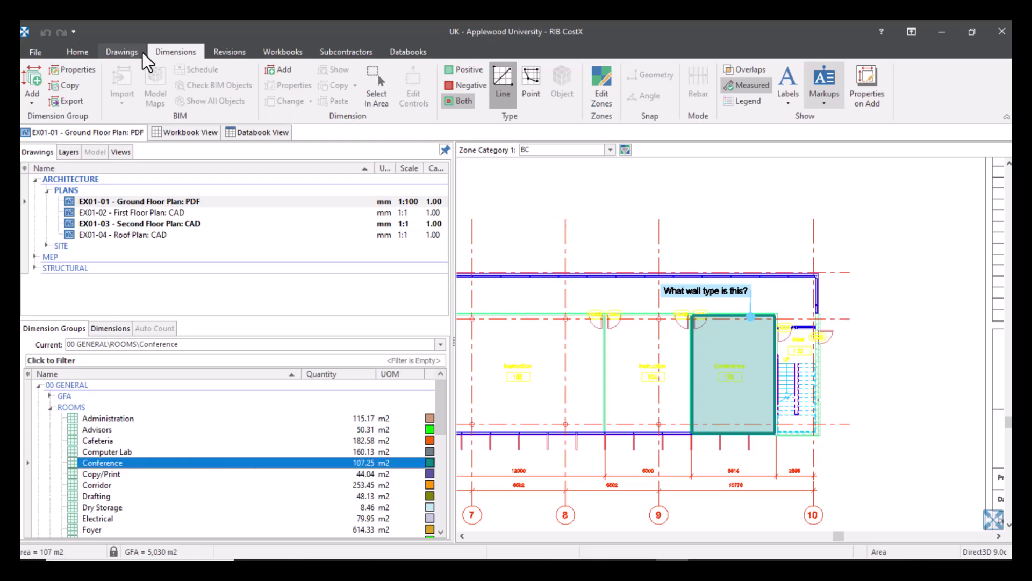
- Preview the printout of the current drawing window, examine its header details and the marked-up plan, and close the preview
click(124, 51)
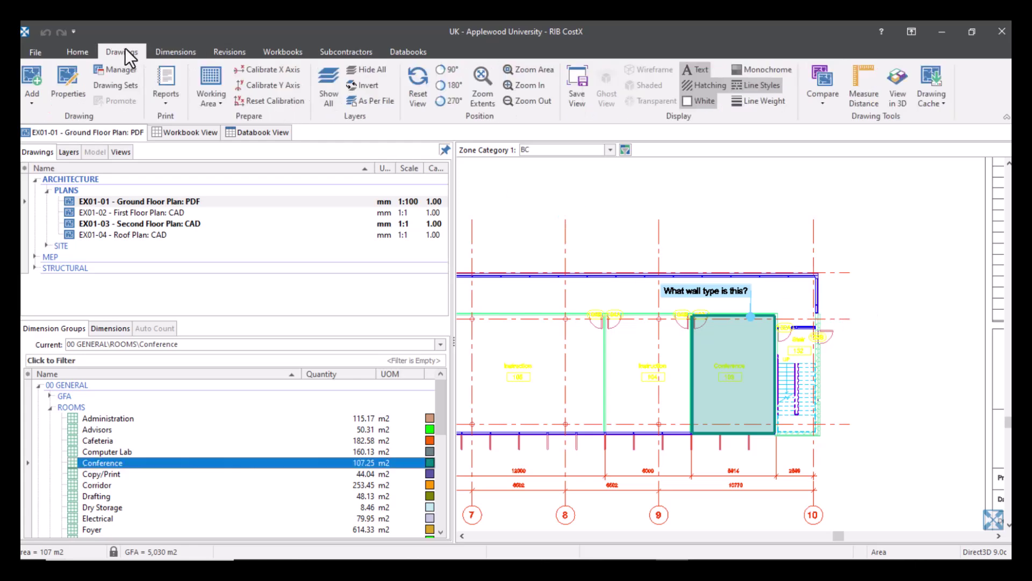
click(170, 79)
click(192, 114)
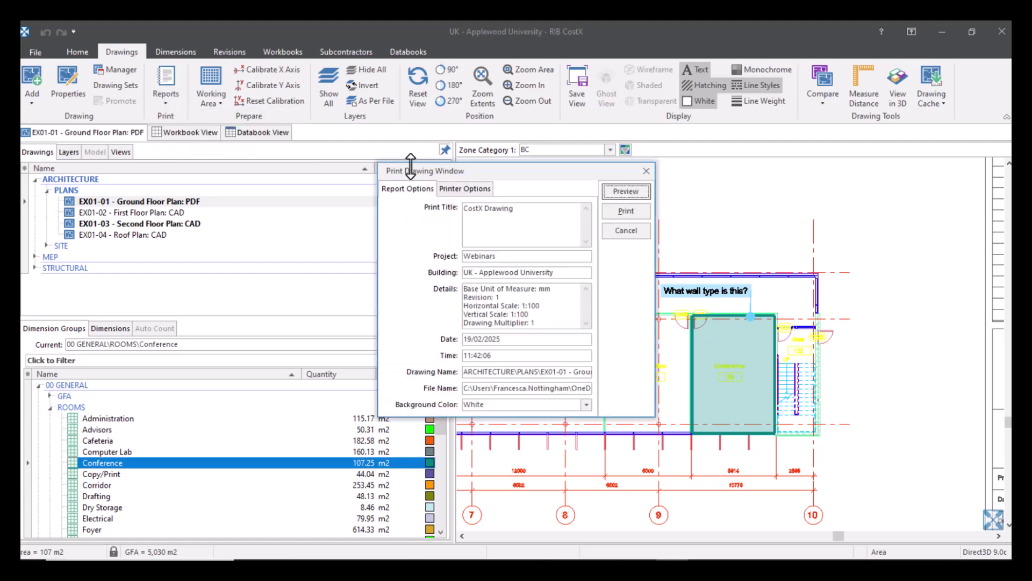
click(616, 195)
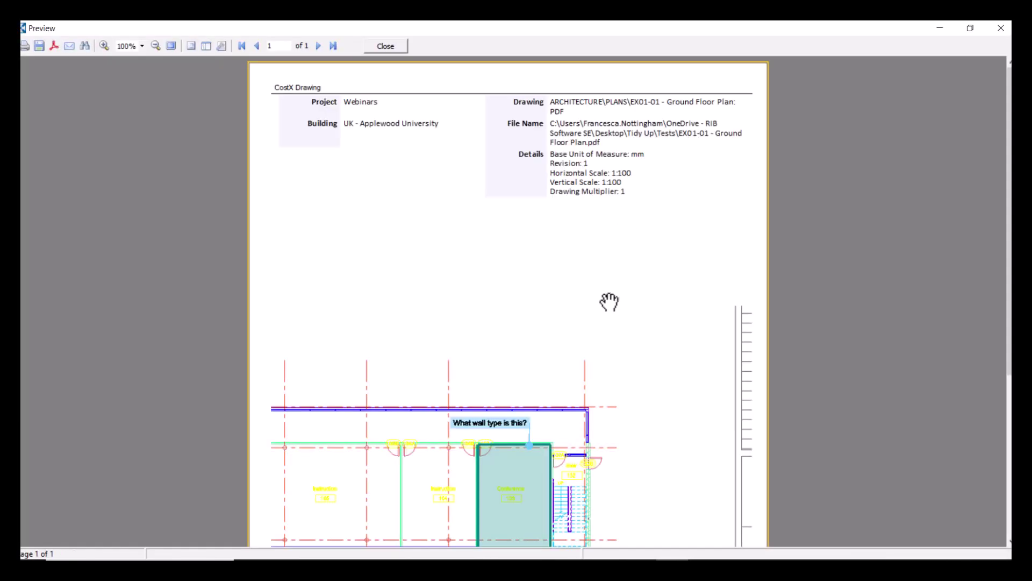
scroll(608, 302, down, 4)
scroll(500, 207, up, 1)
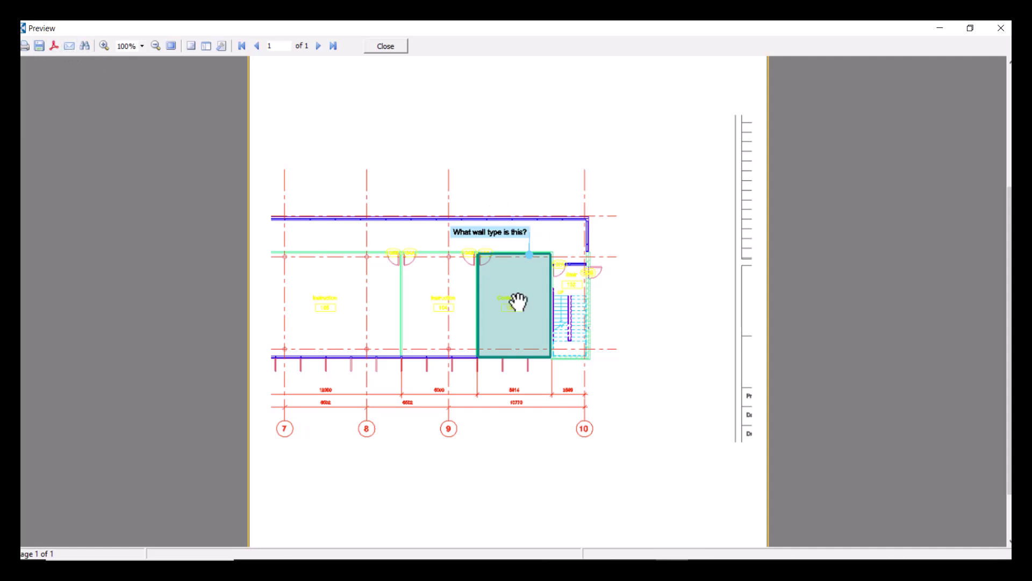
scroll(484, 288, up, 3)
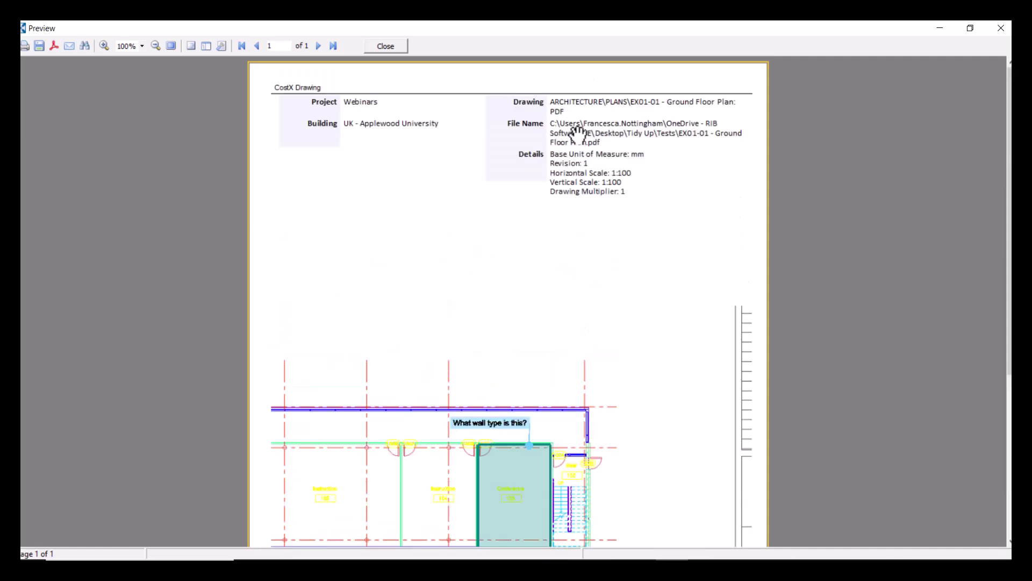
scroll(622, 299, down, 1)
scroll(591, 302, down, 1)
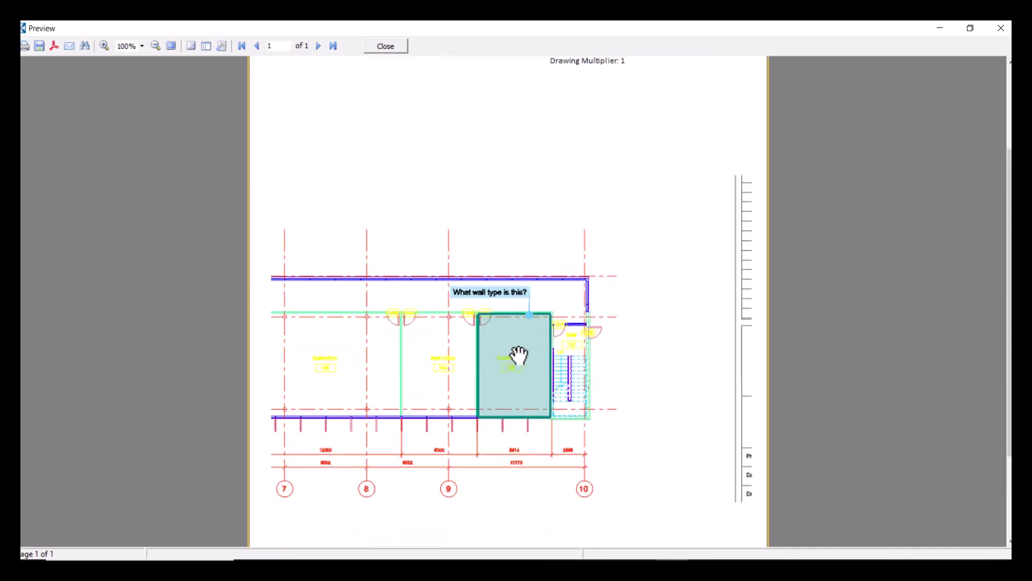
click(385, 47)
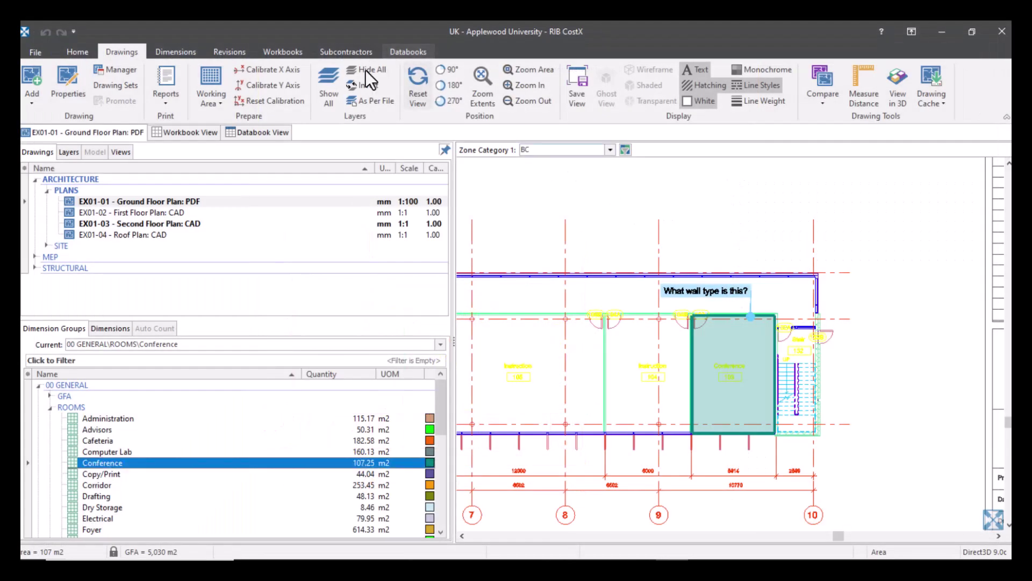
- Hide the markups on the drawing and show them again
click(175, 50)
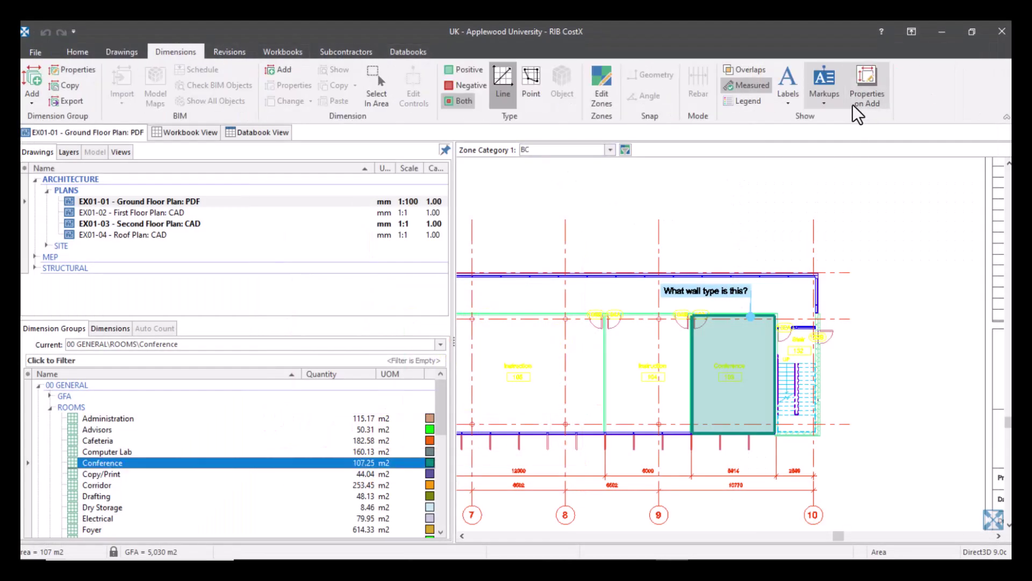
click(837, 71)
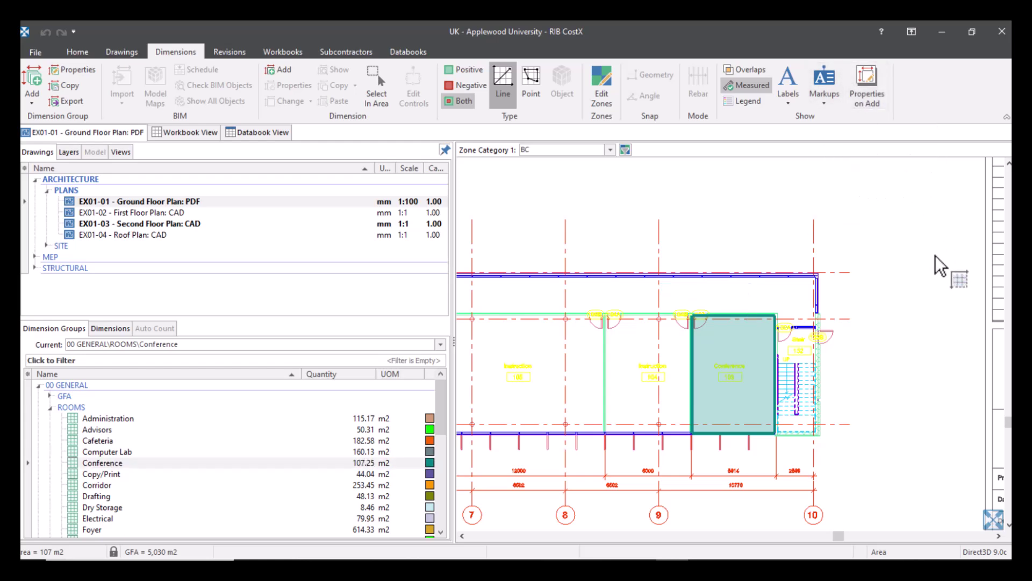
click(826, 78)
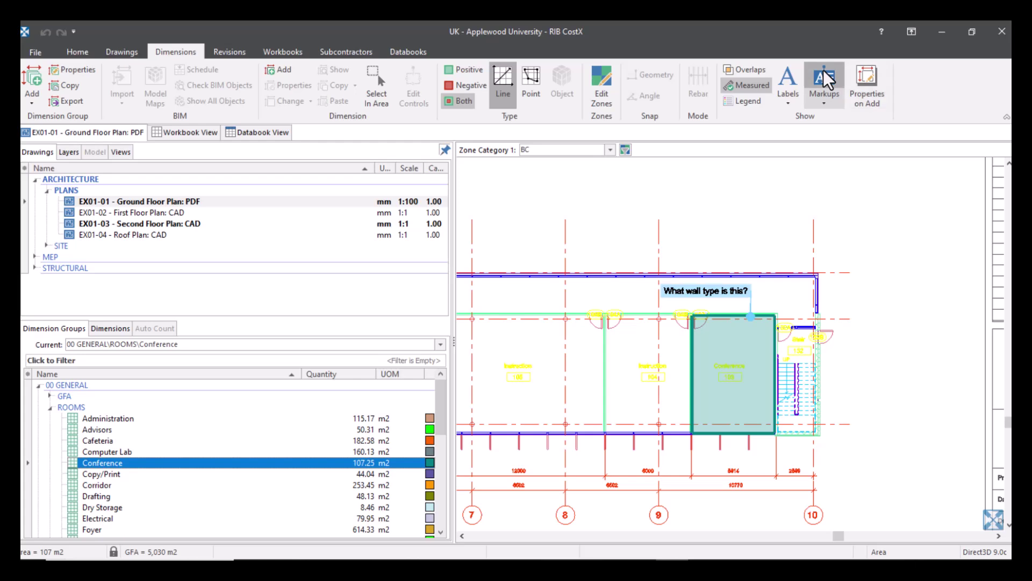
- Decrease the markup size by one increment and hide the markups on the drawing
click(838, 104)
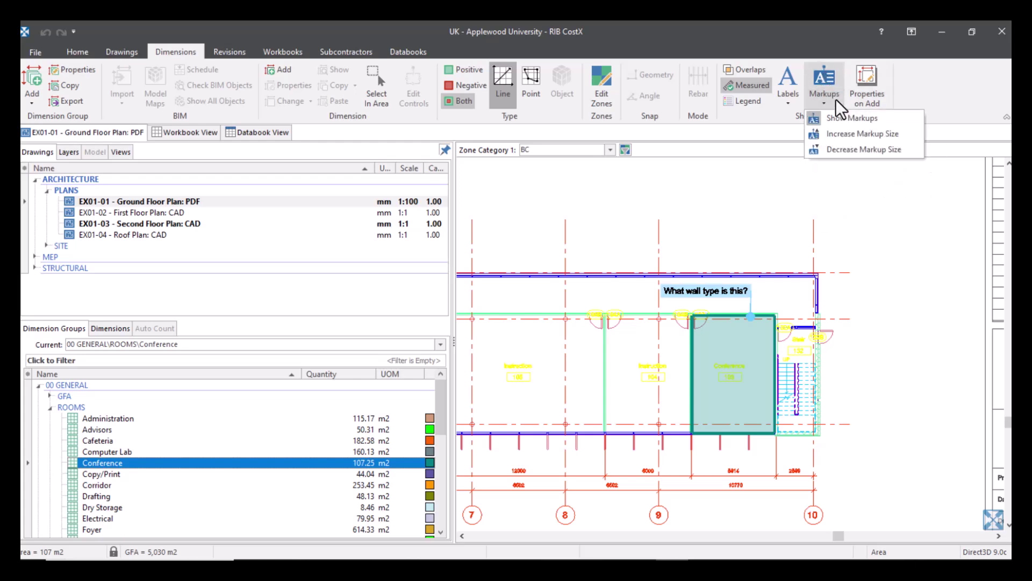
click(883, 151)
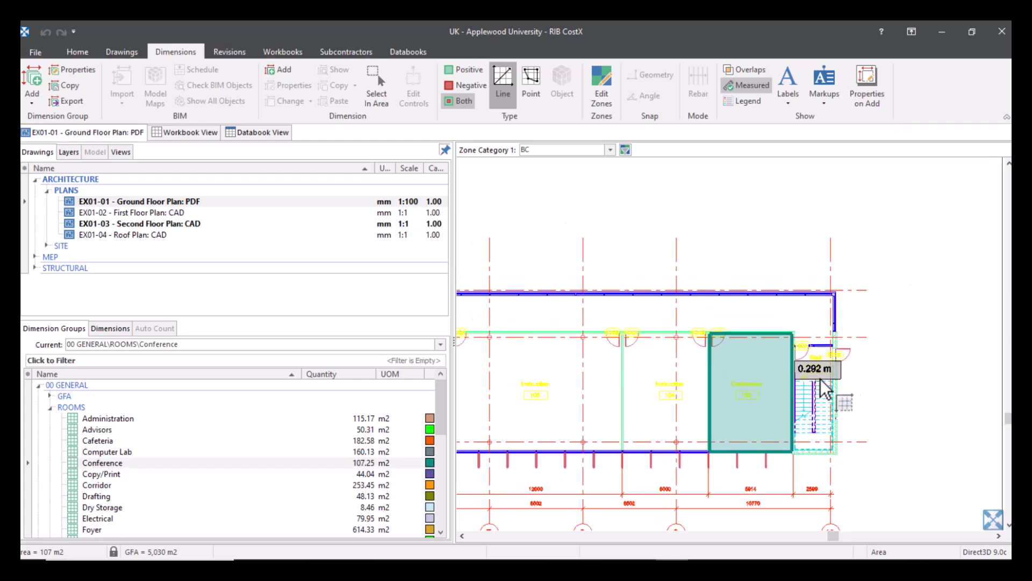
- Review the Conference dimension group's properties, including its default height, and close them without changes
scroll(821, 376, up, 4)
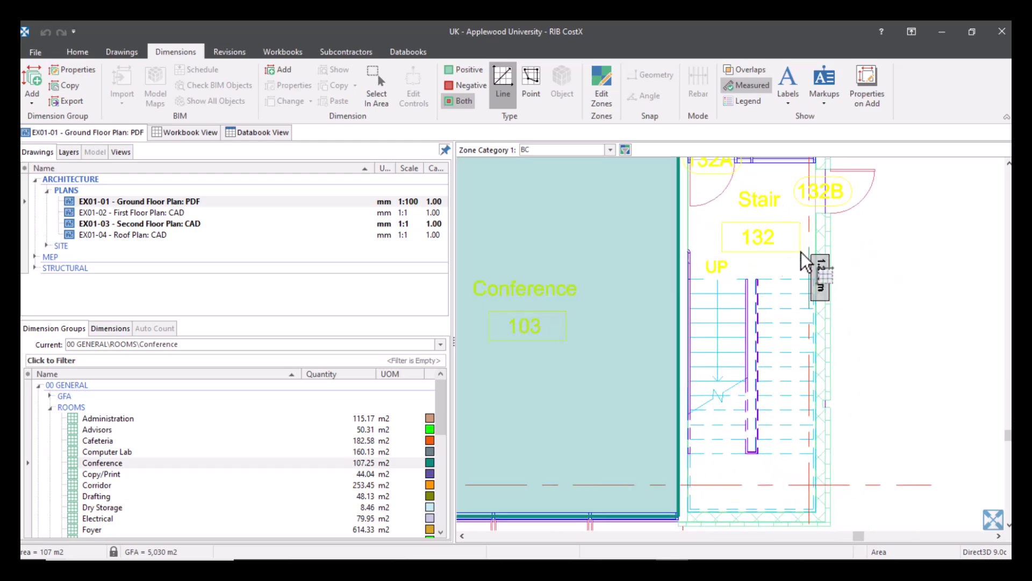
scroll(786, 254, down, 2)
drag(787, 255, 817, 296)
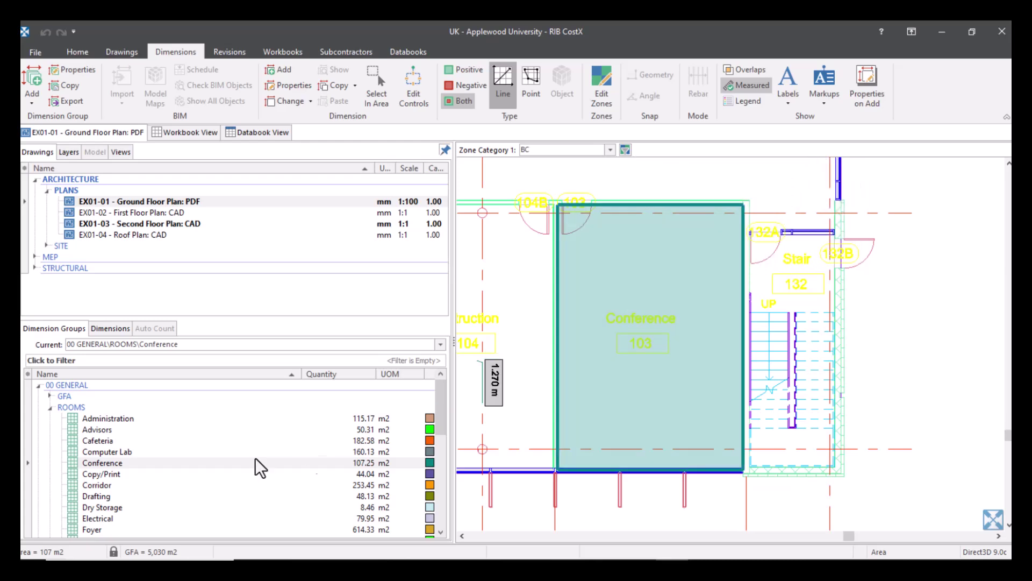
click(218, 463)
double_click(217, 466)
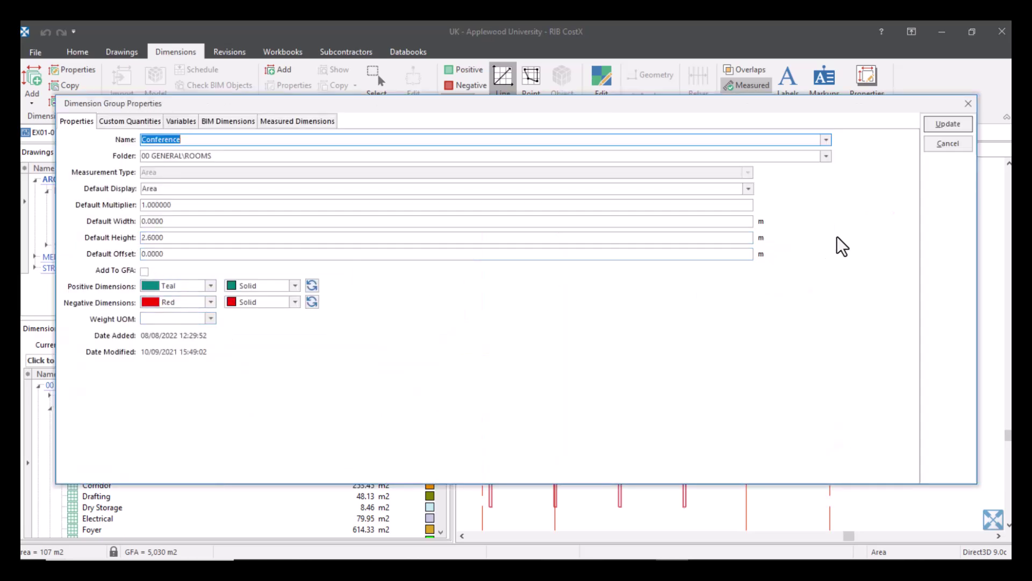
click(947, 144)
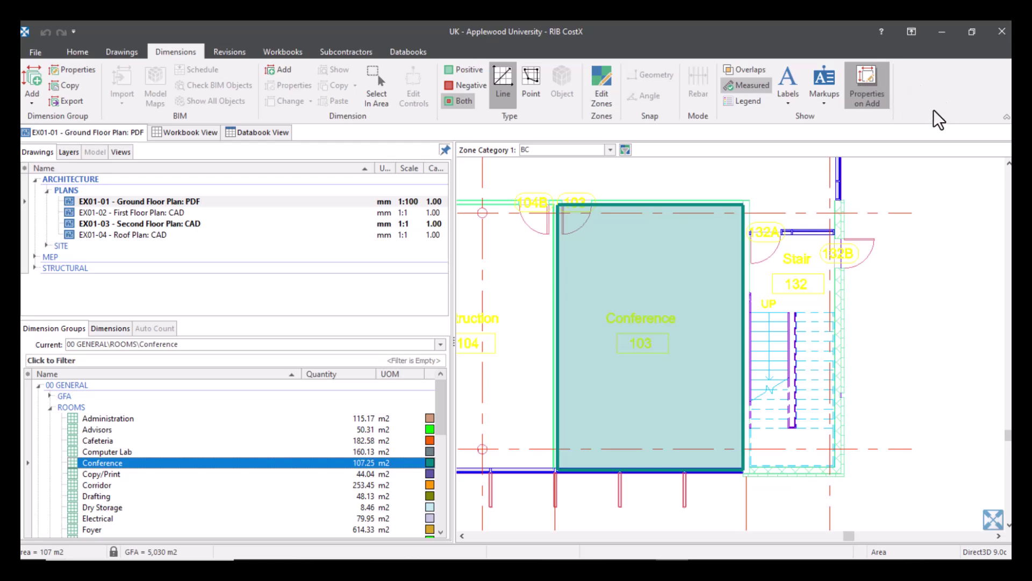
- Enable Properties on Add and measure the Stair 132 area in the Conference group, overriding its default height with 4 m
double_click(813, 238)
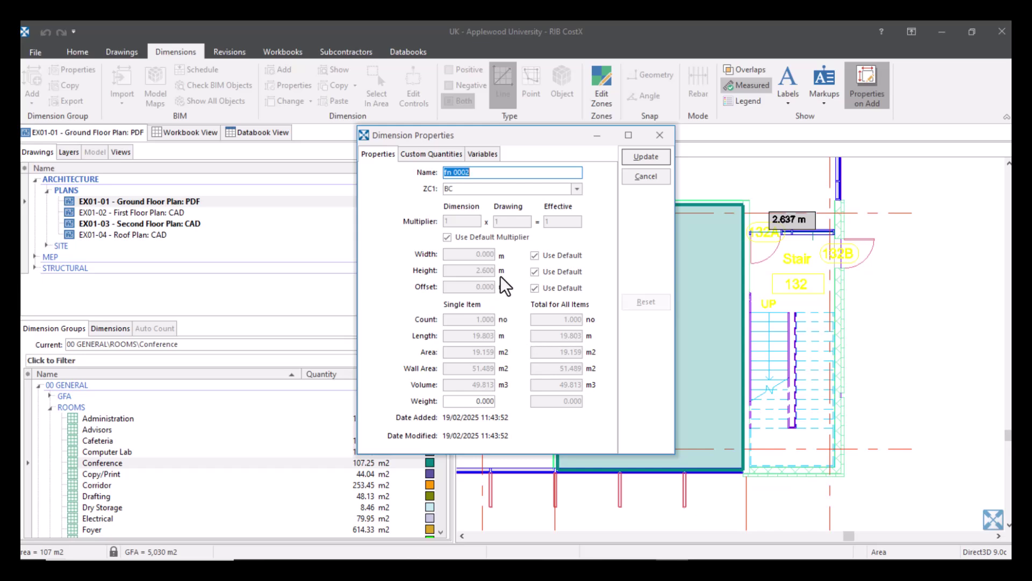
click(535, 272)
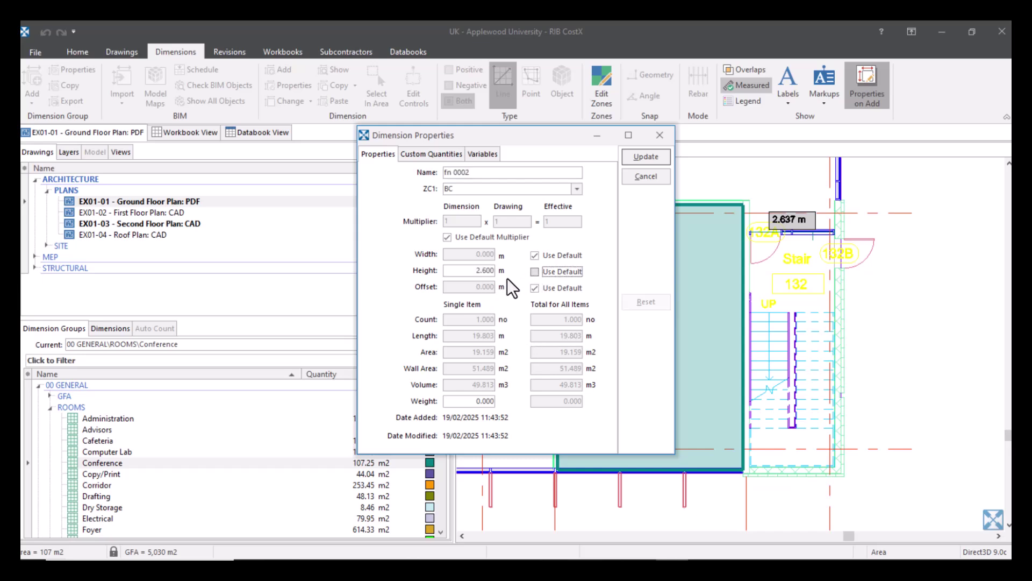
click(493, 270)
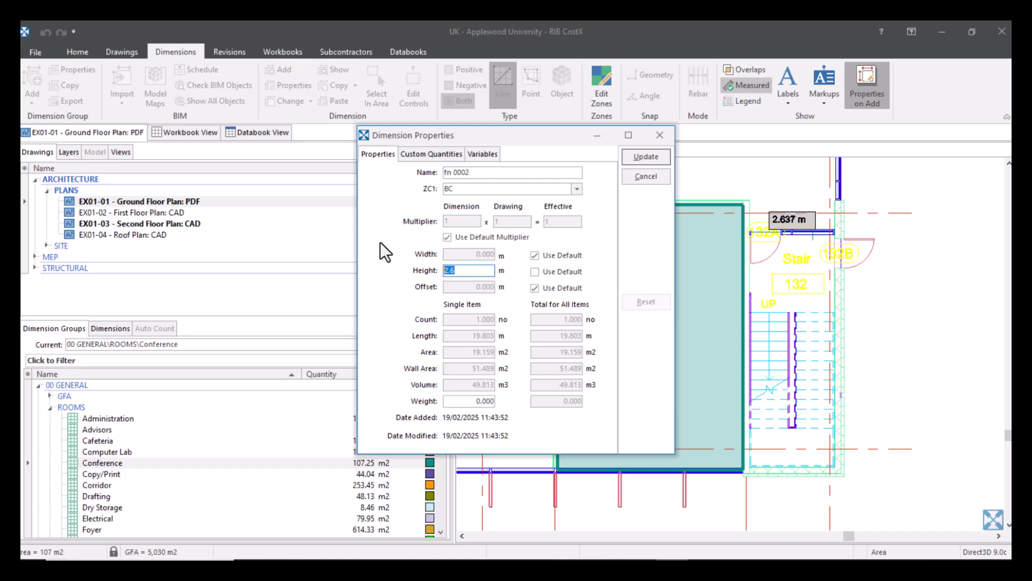
text(4)
click(637, 156)
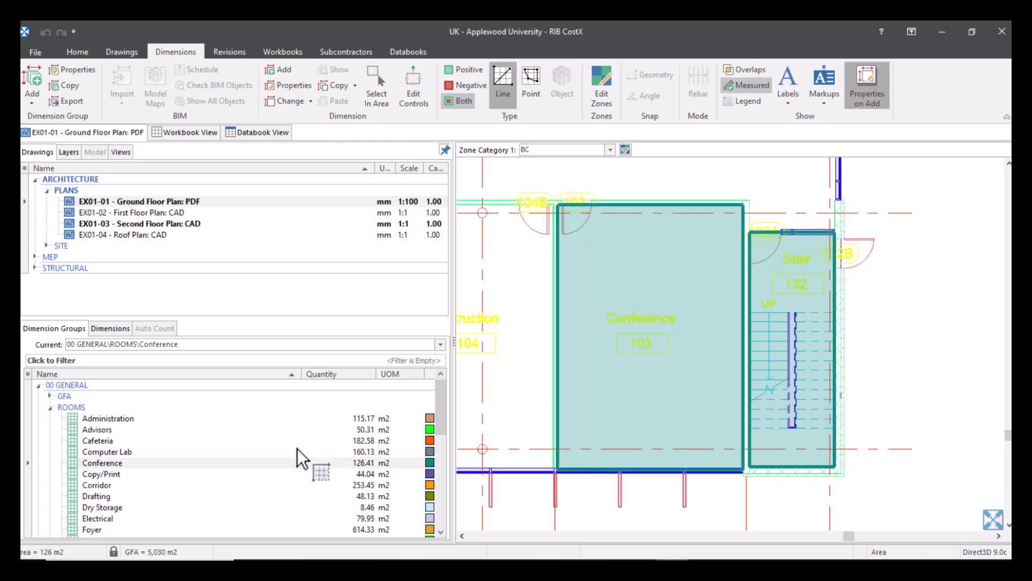
- Inspect the details of the Conference 103 and Stair 132 dimensions on the drawing, comparing their heights
click(301, 462)
click(688, 346)
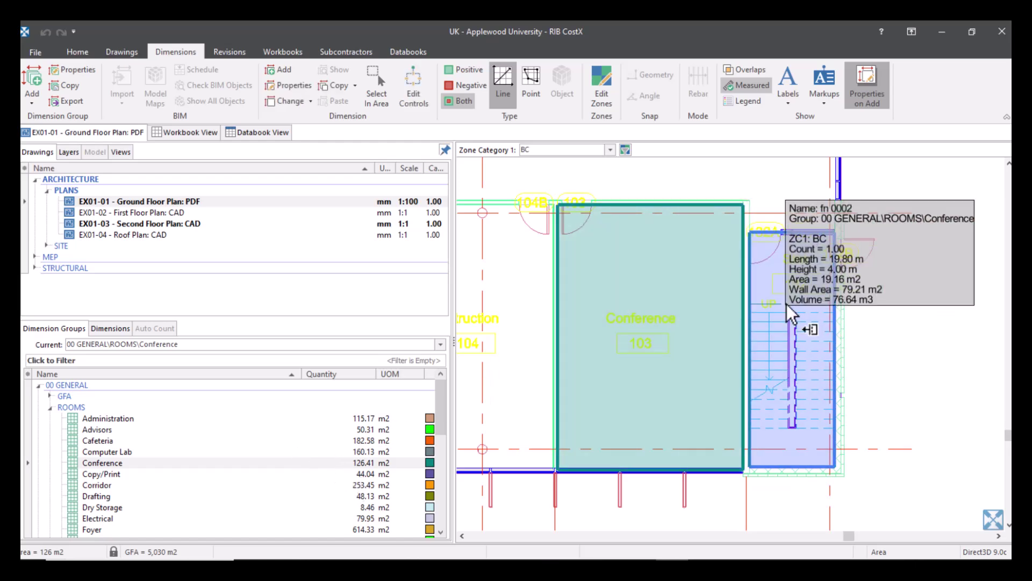